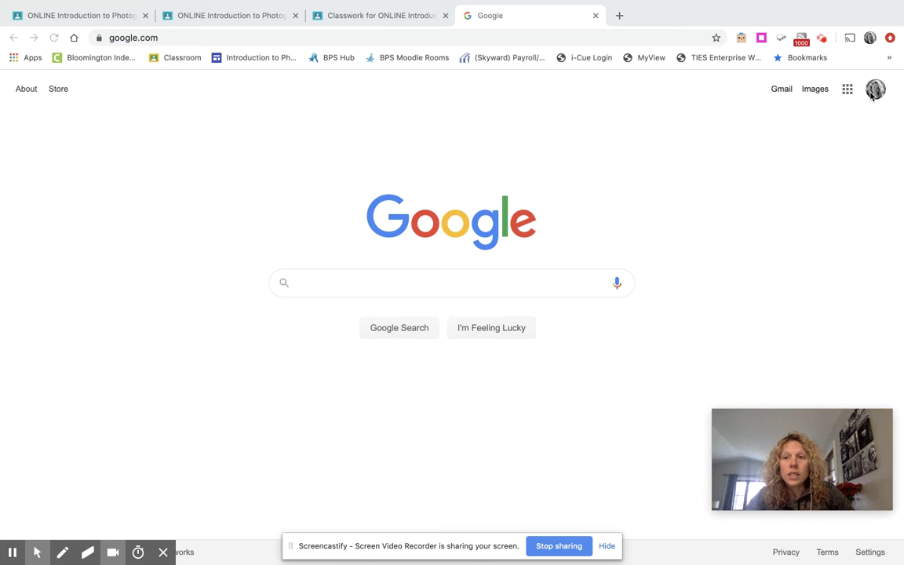
Switch from the teacher's Google account to the student's school account.
left_click(874, 92)
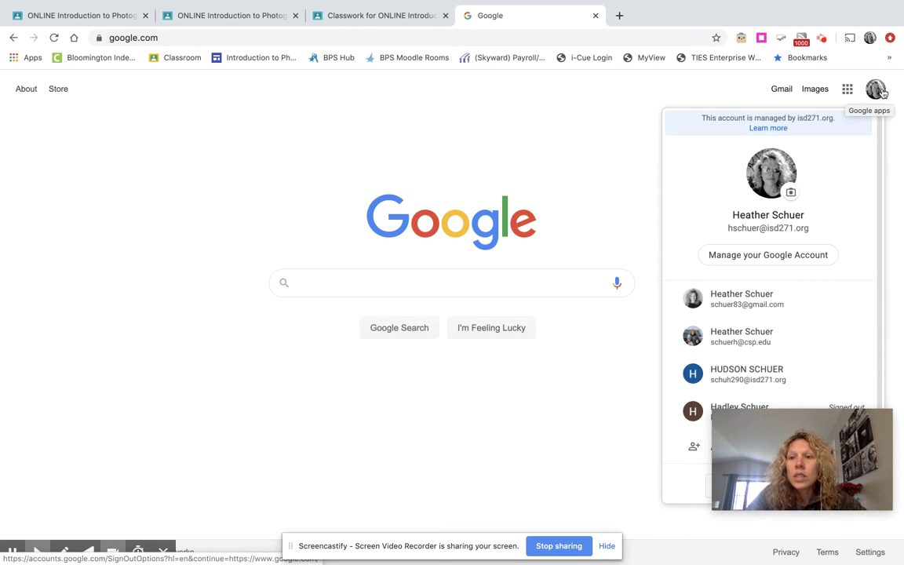
left_click(876, 90)
left_click(876, 90)
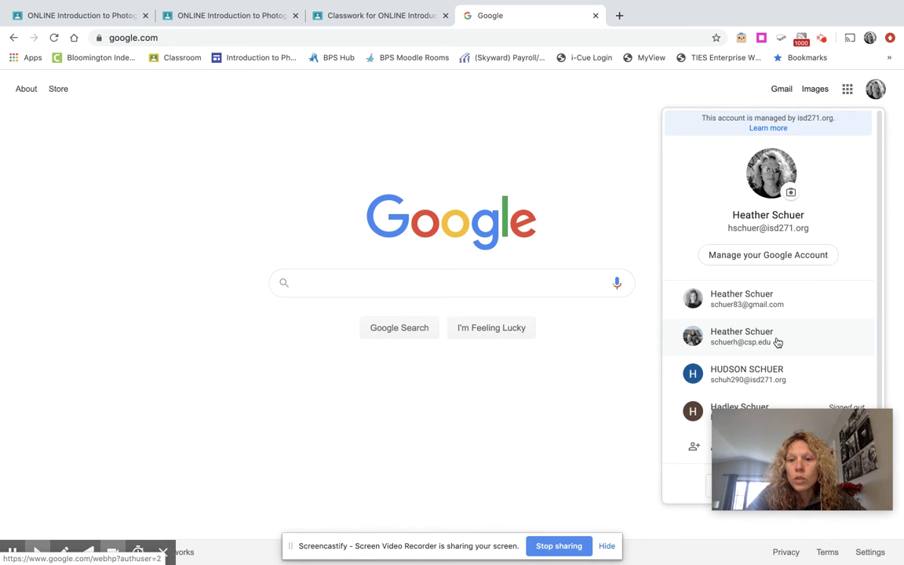
left_click(759, 374)
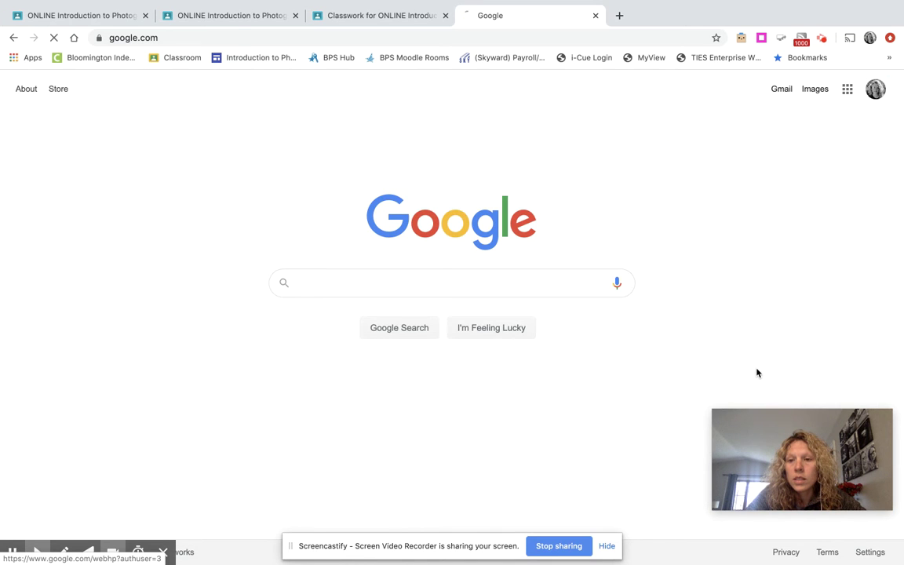
Open Google Photos for the student account and display its photo library.
left_click(849, 89)
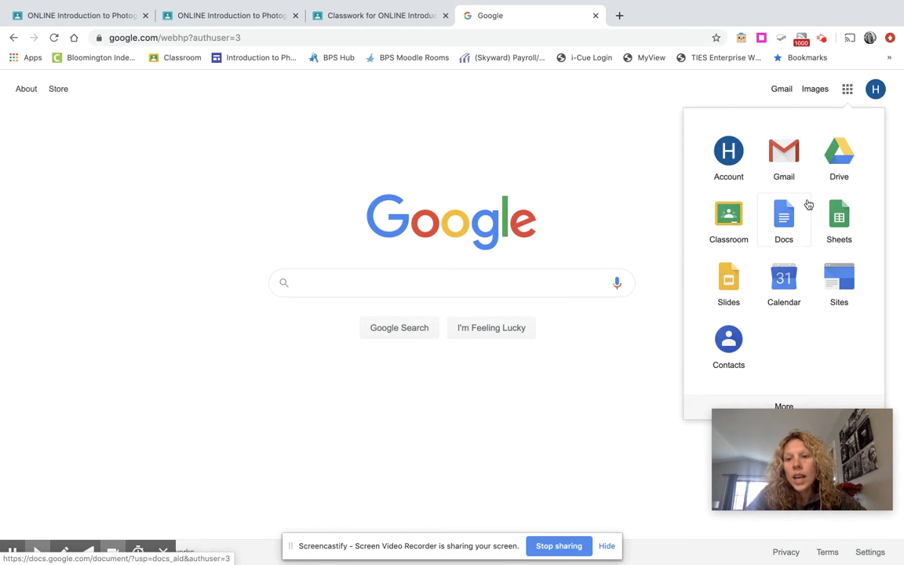
scroll(797, 269, "down", 3)
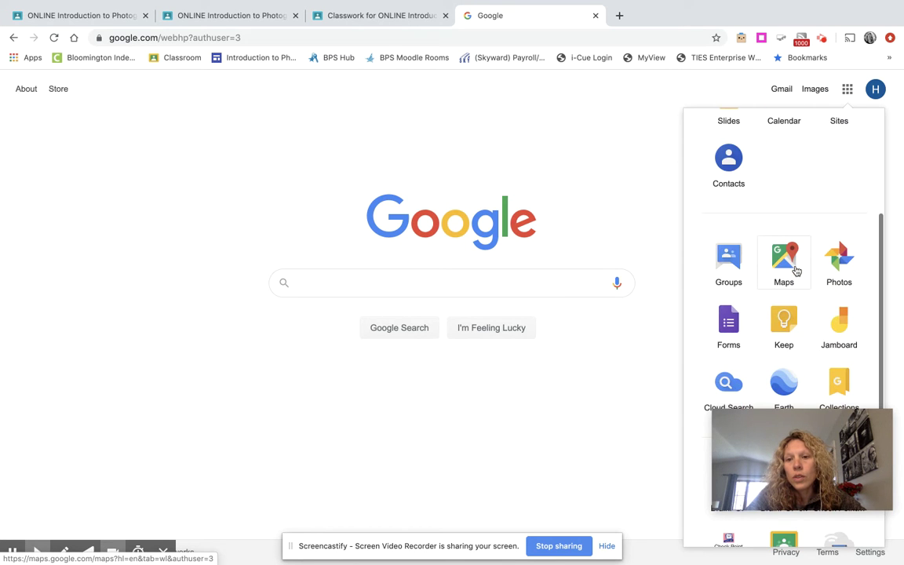
left_click(840, 259)
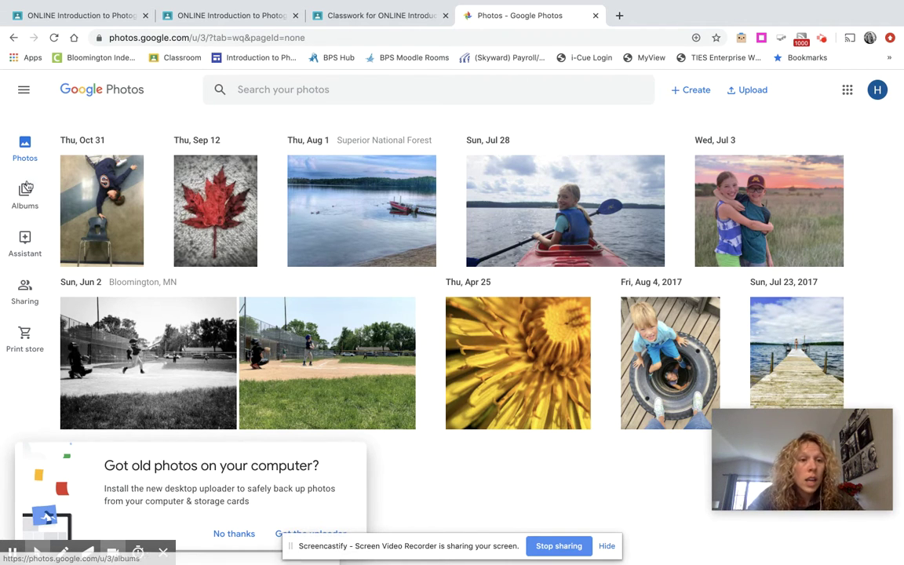
left_click(28, 145)
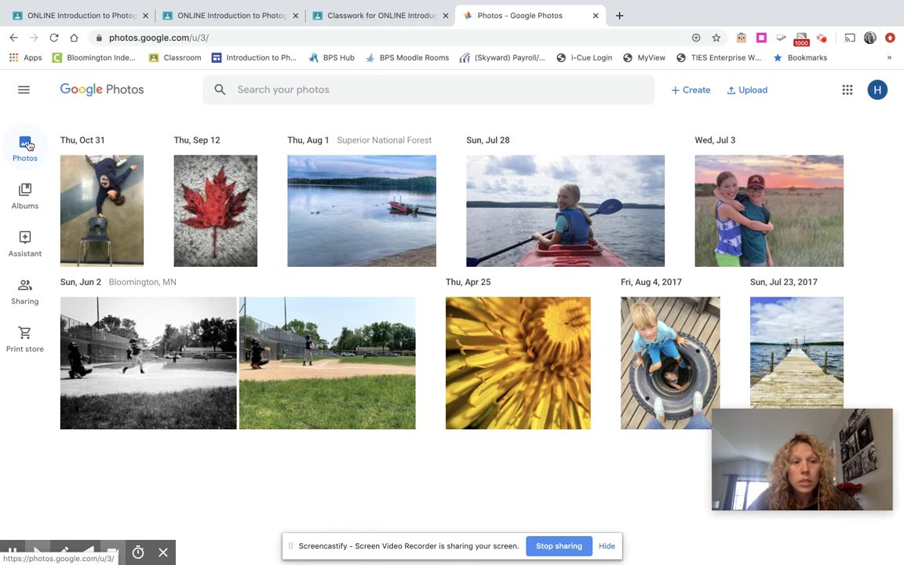
Create a new album in Google Photos and title it "Scavenger Hunt".
left_click(24, 193)
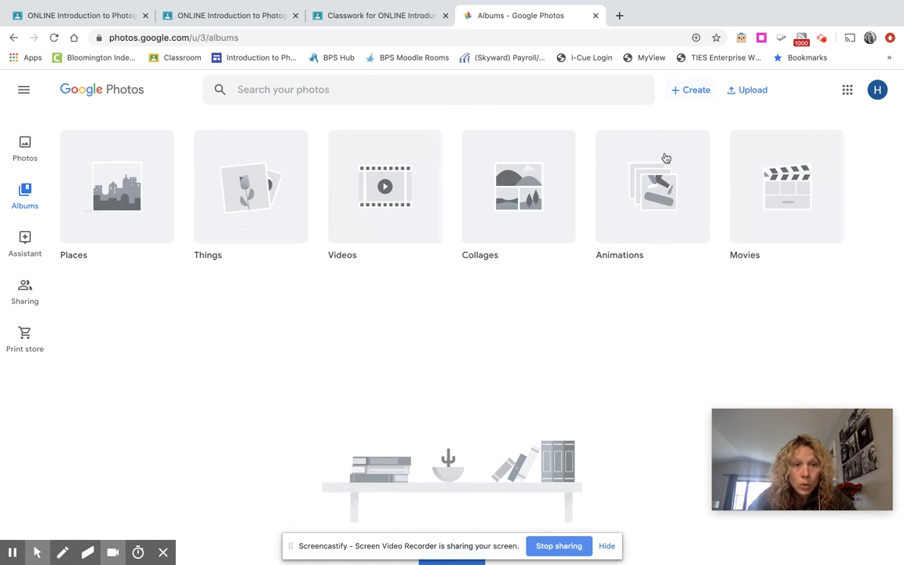
left_click(695, 92)
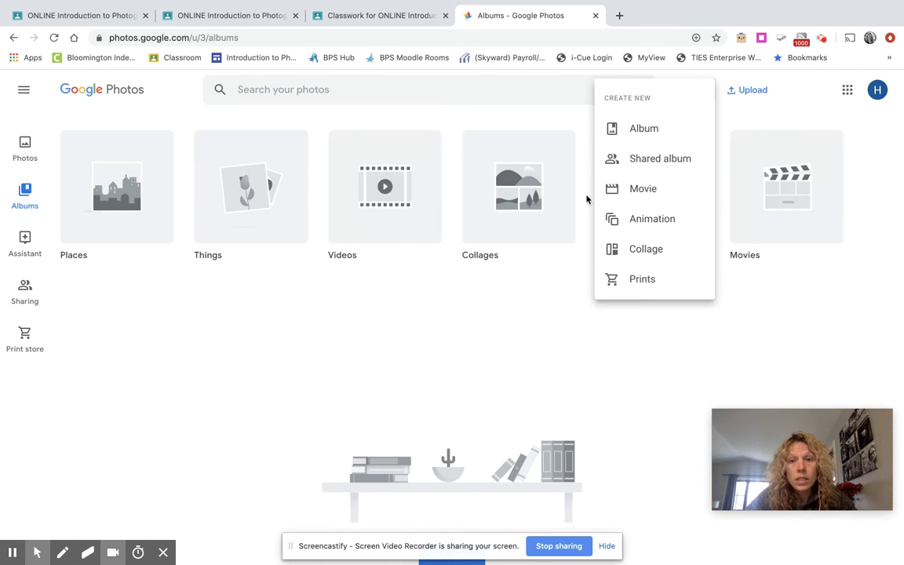
left_click(656, 124)
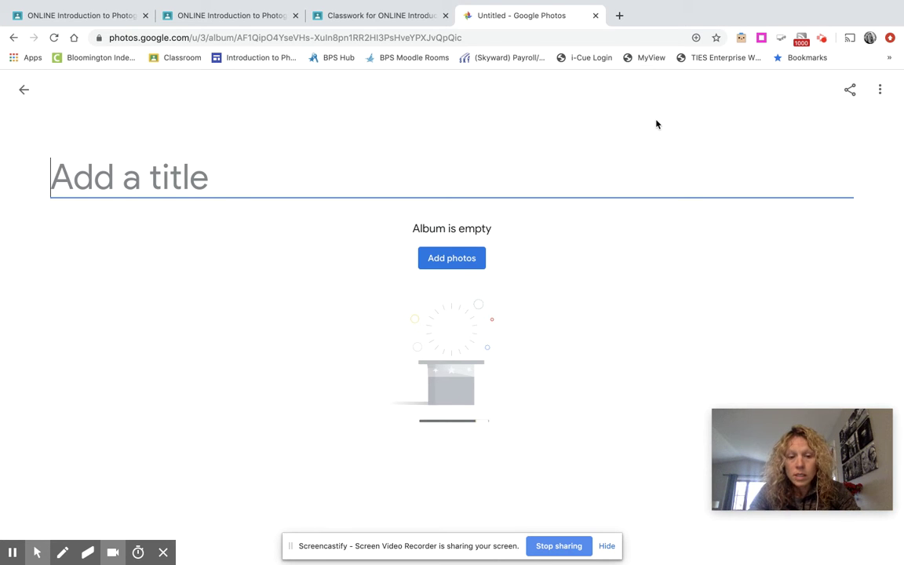
type("Scav")
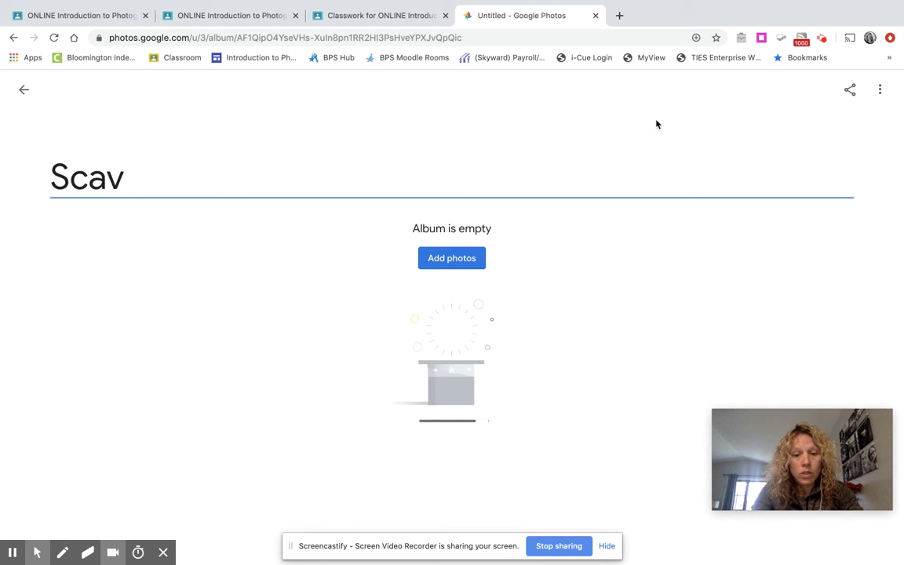
type("enger Hunt")
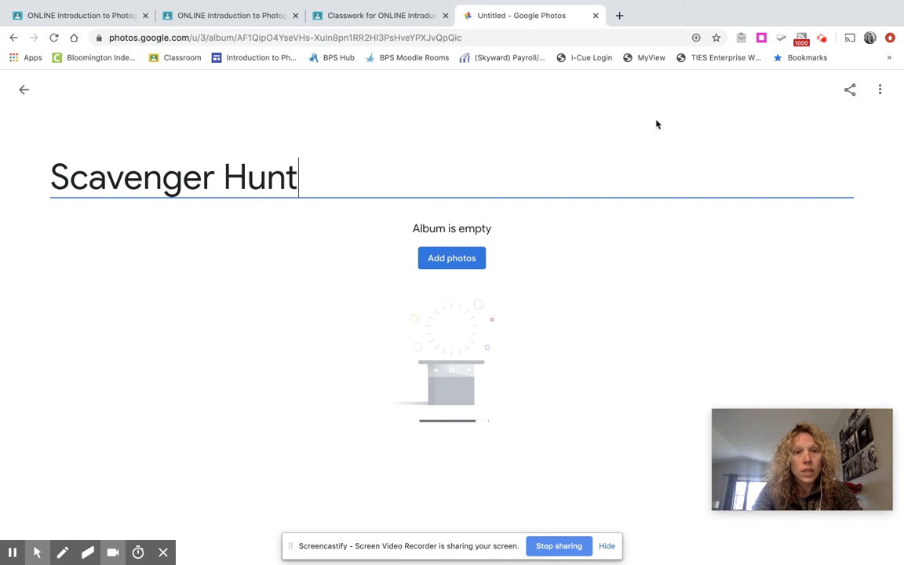
Add the red maple leaf, kayak, yellow flower close-up and wooden dock photos to the Scavenger Hunt album.
left_click(441, 267)
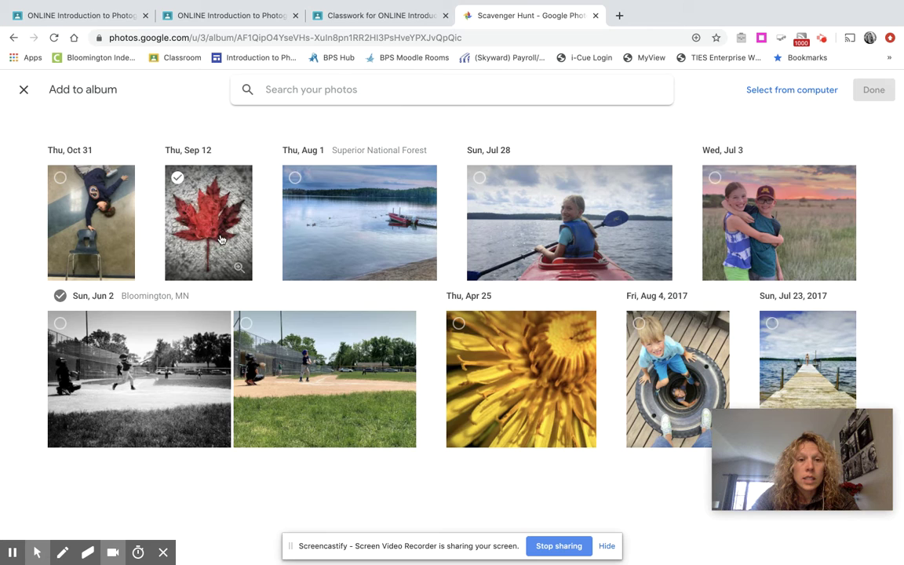
left_click(177, 178)
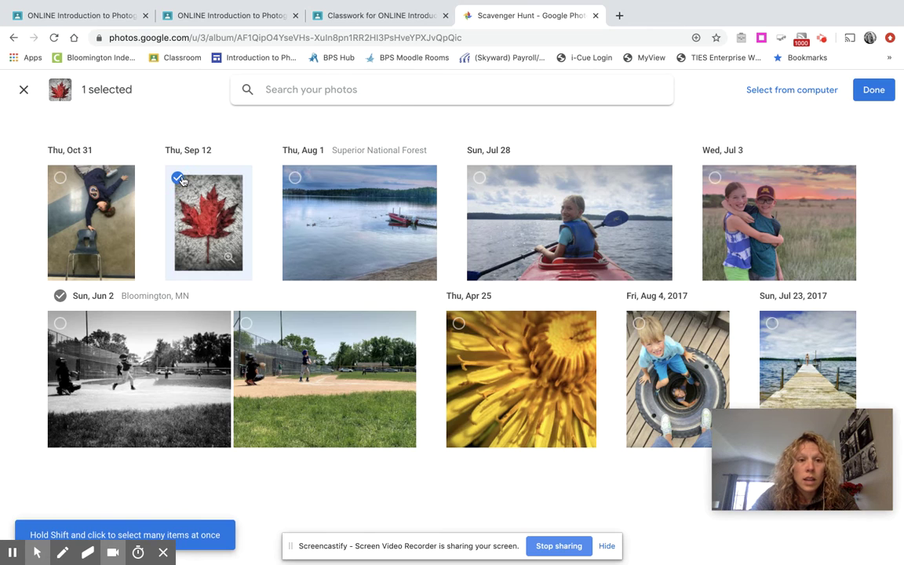
left_click(479, 179)
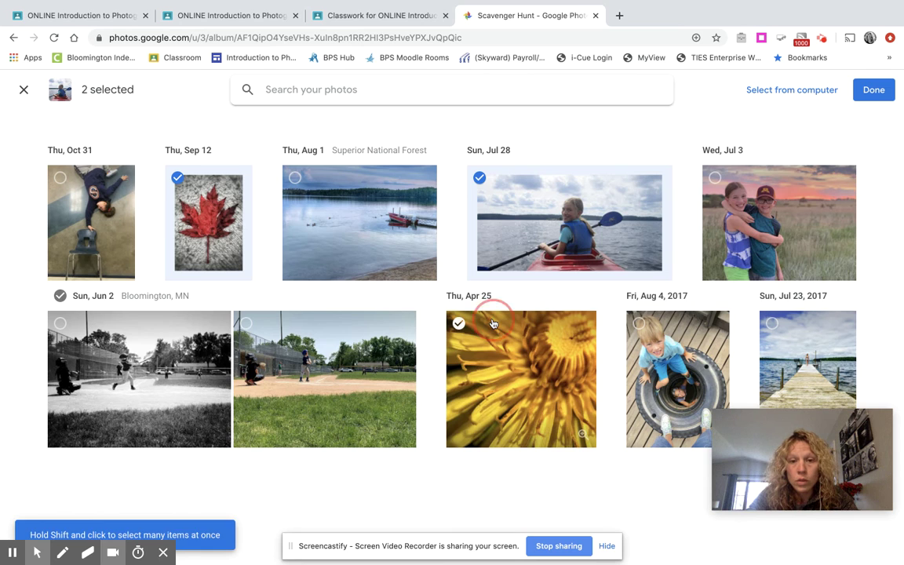
left_click(458, 324)
left_click(763, 347)
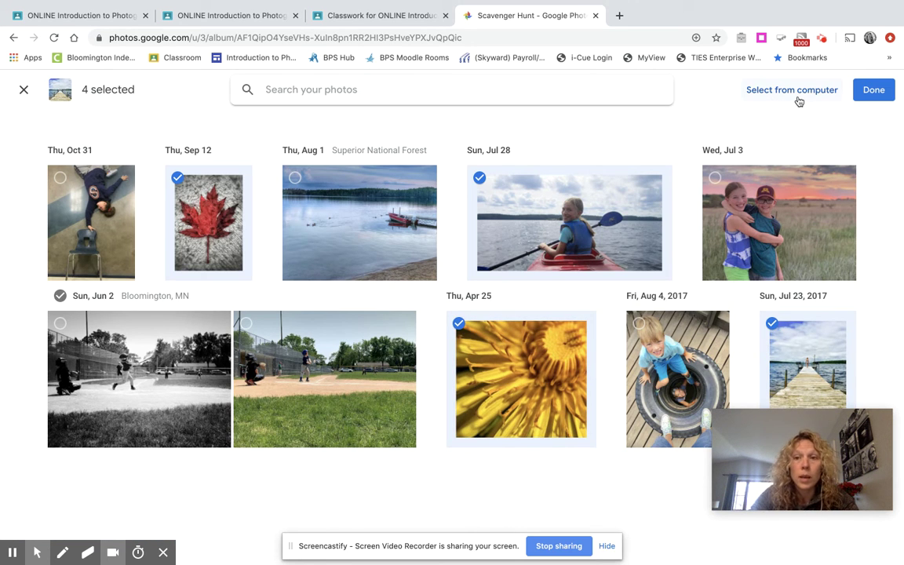
left_click(867, 92)
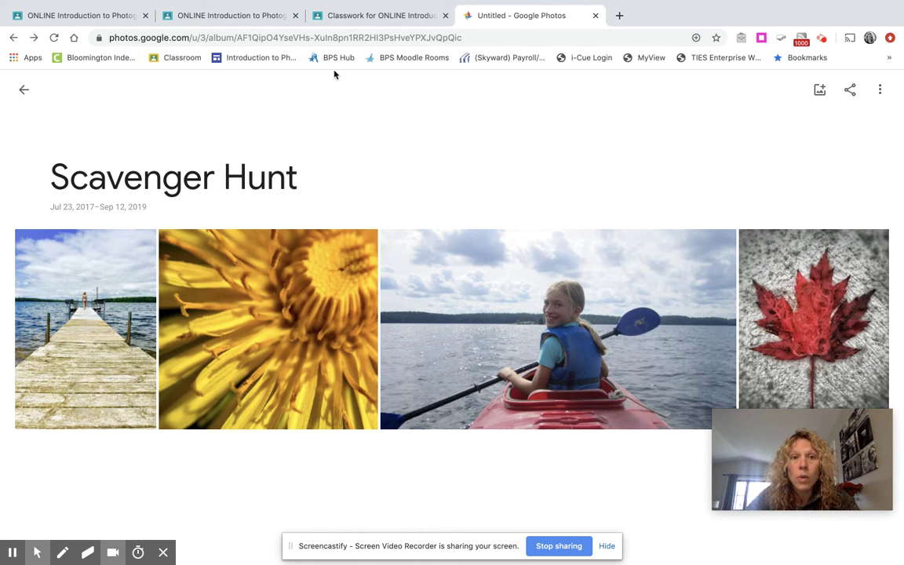
Create and copy a share link for the Scavenger Hunt album, closing the duplicate album page opened along the way.
left_click(337, 38)
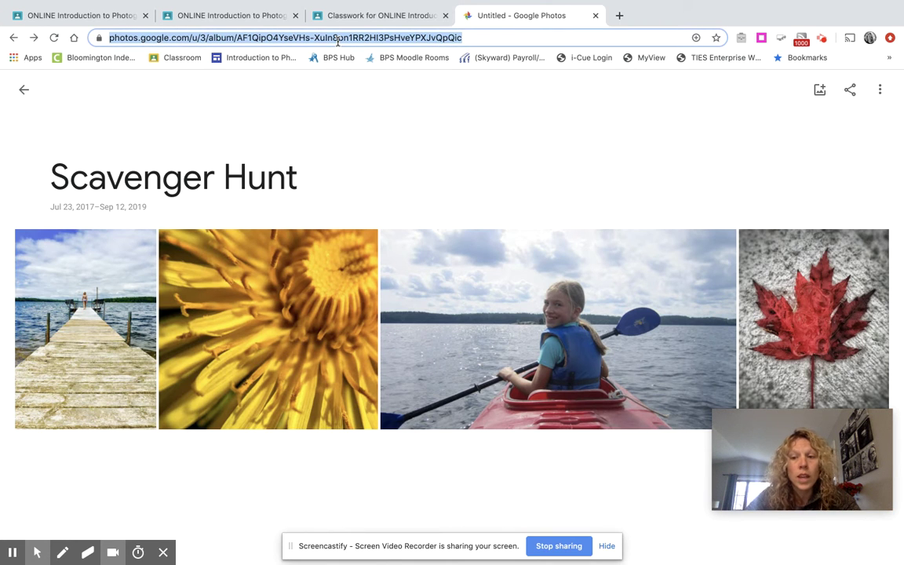
left_click(541, 125)
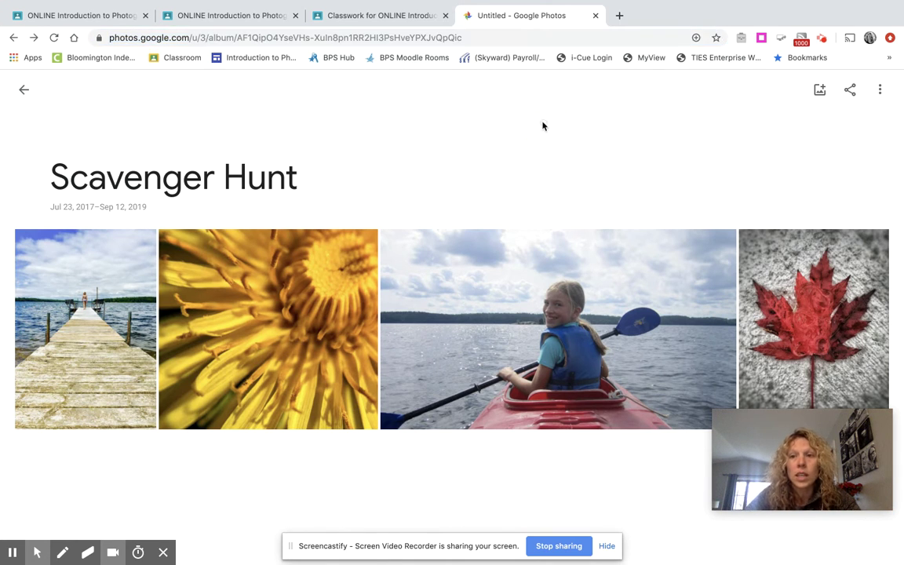
left_click(856, 94)
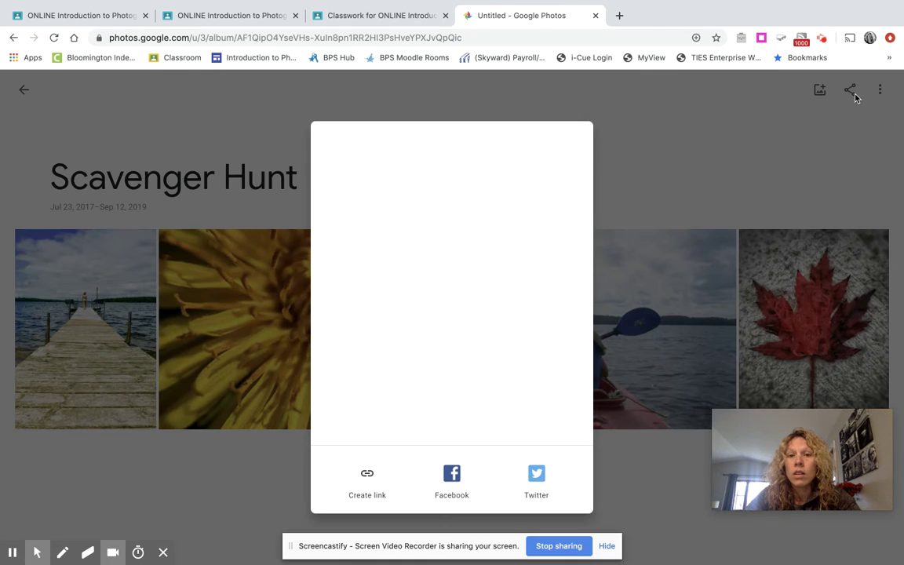
left_click(363, 483)
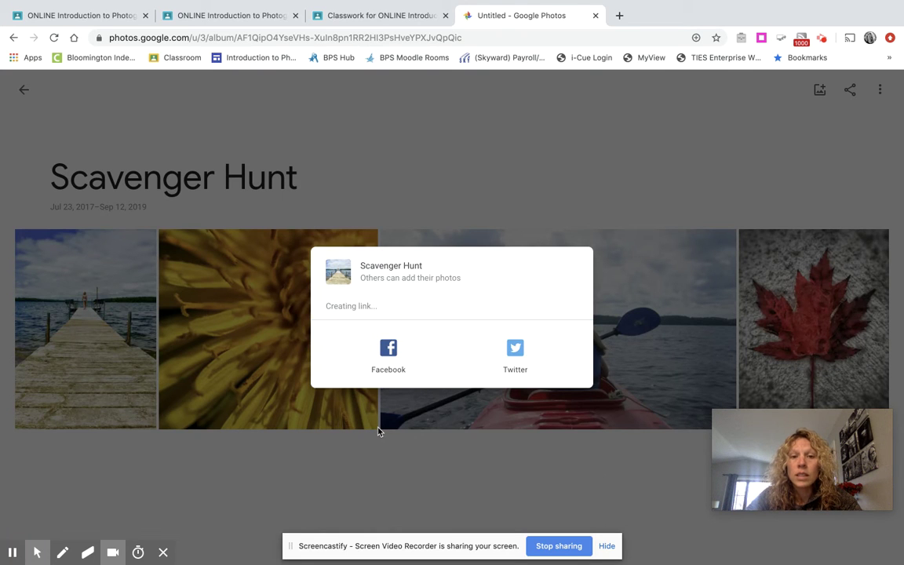
left_click(437, 319)
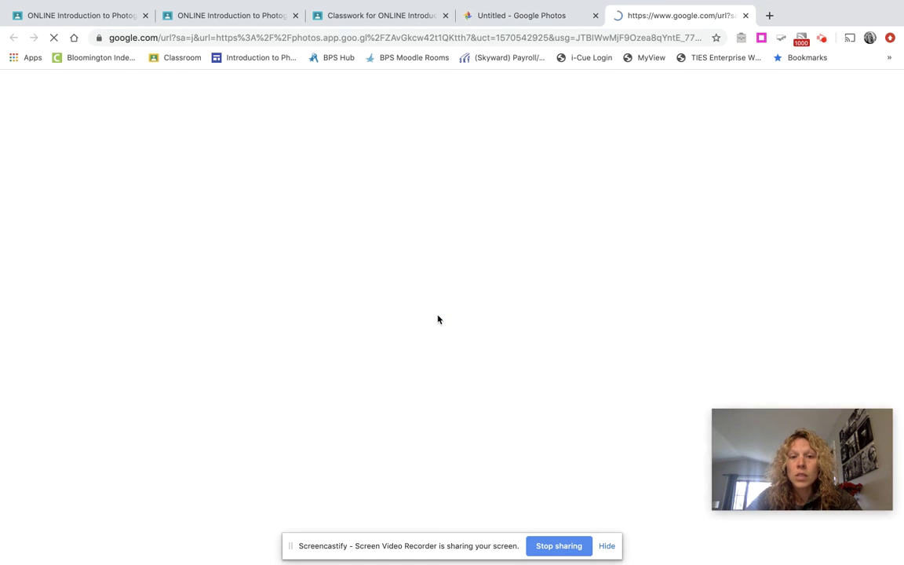
left_click(539, 15)
left_click(542, 317)
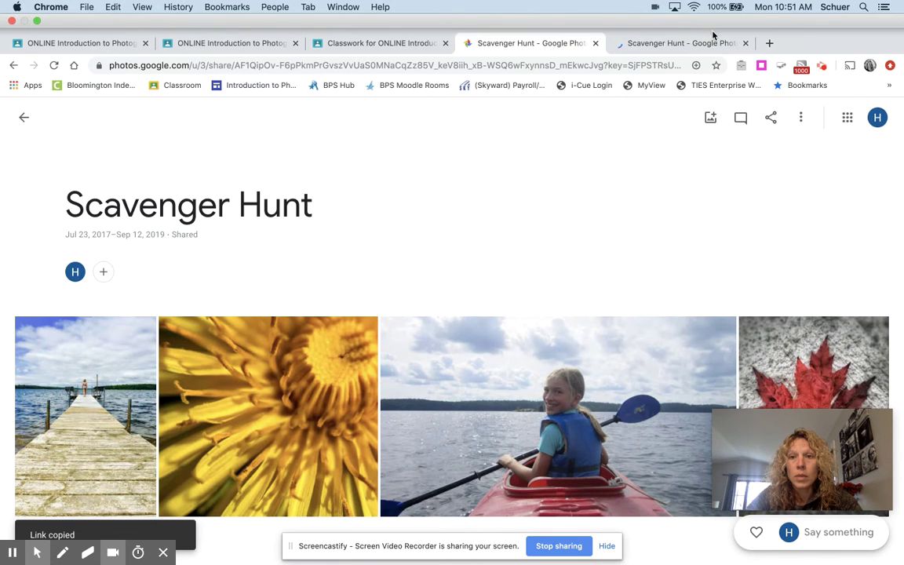
left_click(714, 39)
left_click(745, 16)
left_click(746, 15)
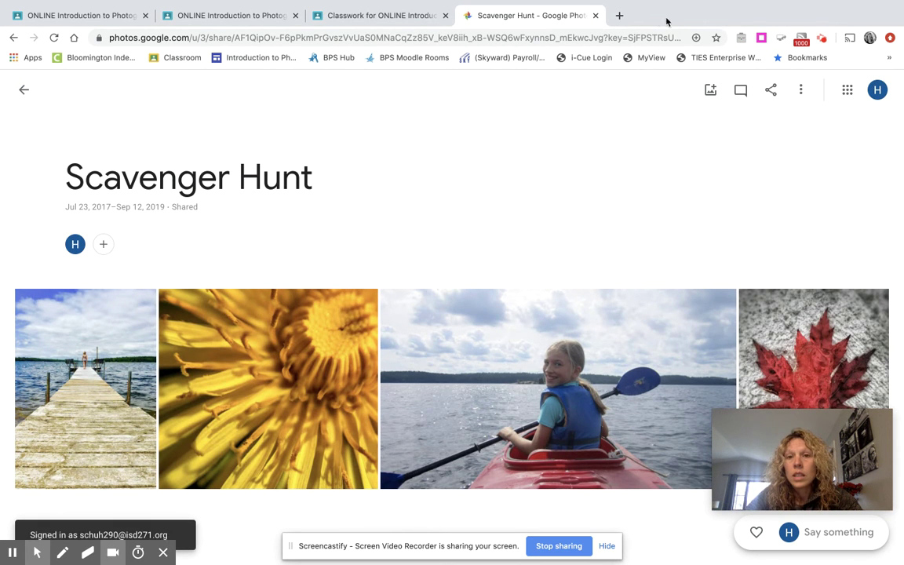
Switch to the ONLINE Introduction to Photography class in Google Classroom and open the full Scavenger Hunt Photo Shoot assignment.
left_click(360, 18)
key("ctrl+shift+Tab")
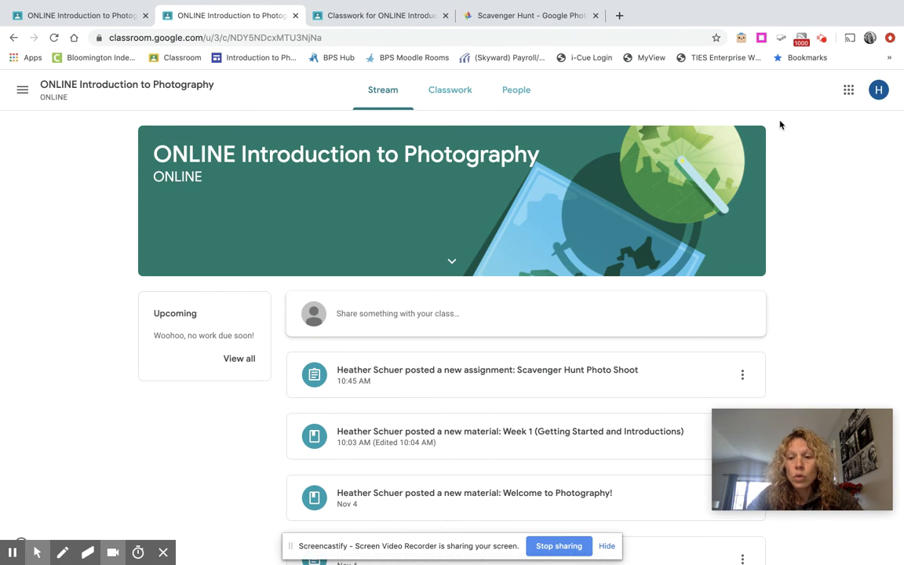
left_click(452, 92)
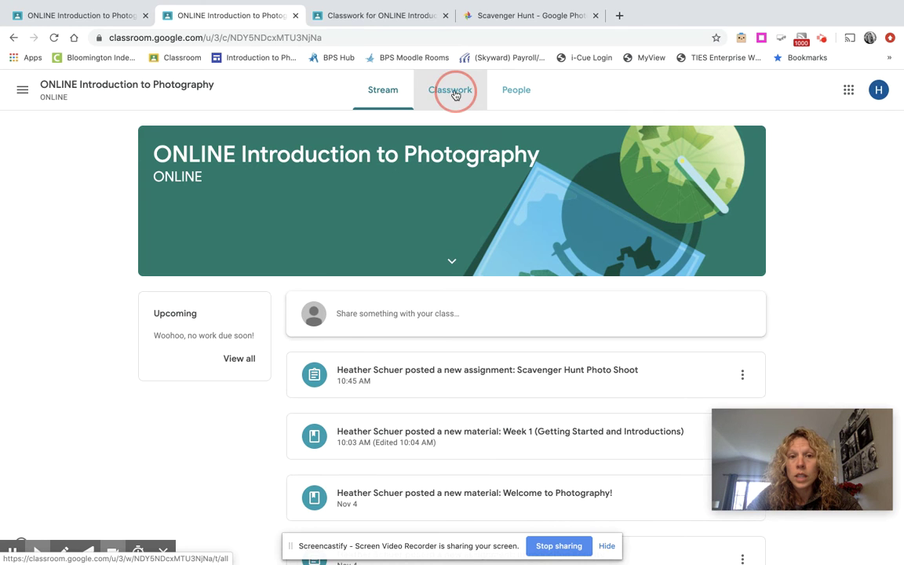
left_click(324, 217)
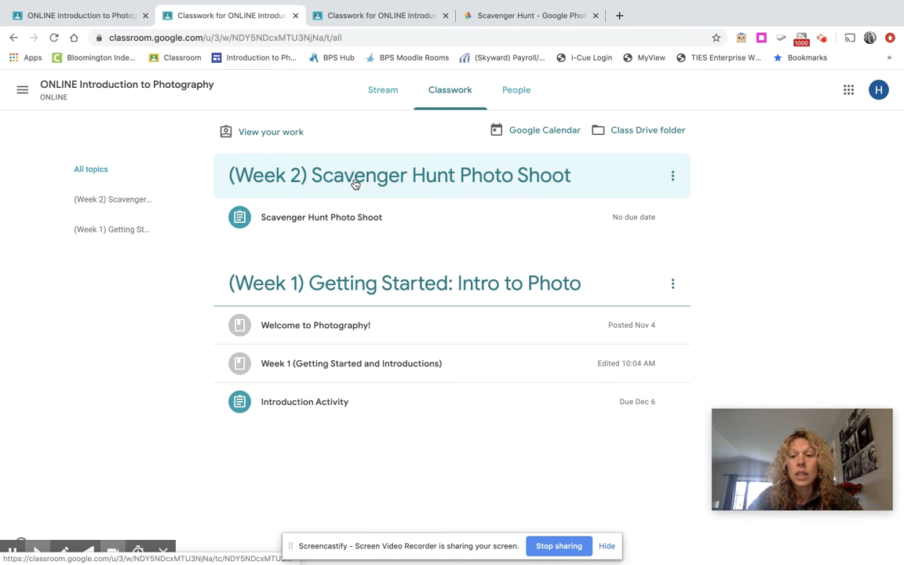
left_click(348, 223)
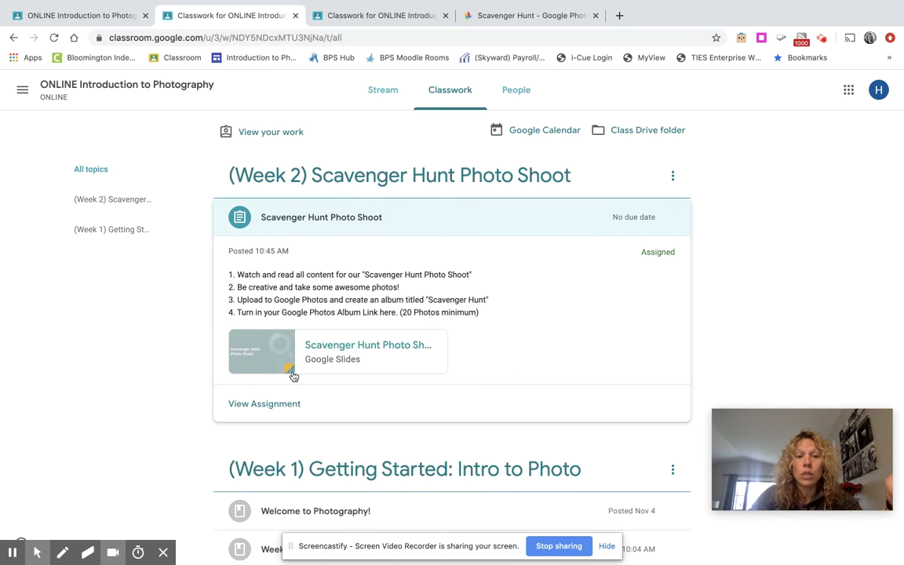
left_click(267, 403)
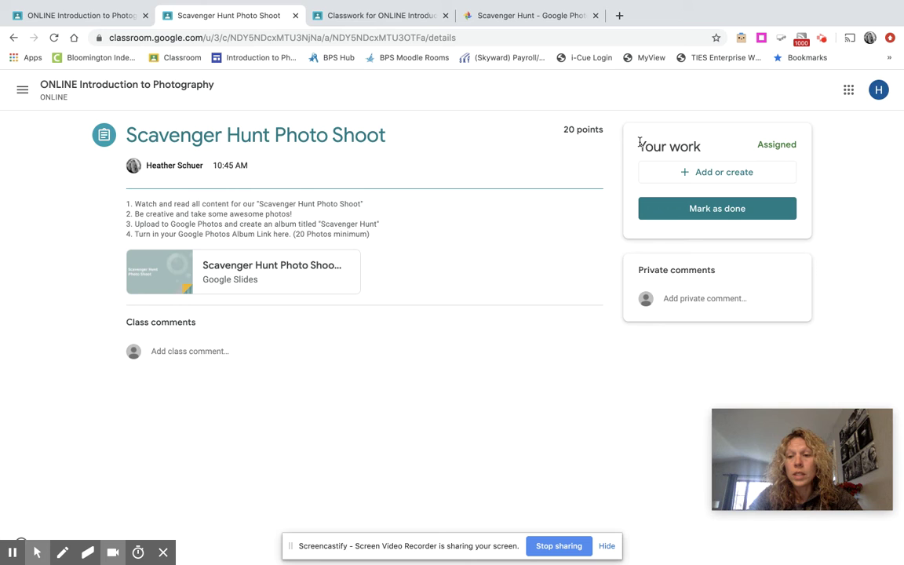
Attach the copied Google Photos album link to the student's work for the Scavenger Hunt Photo Shoot assignment.
left_click(724, 174)
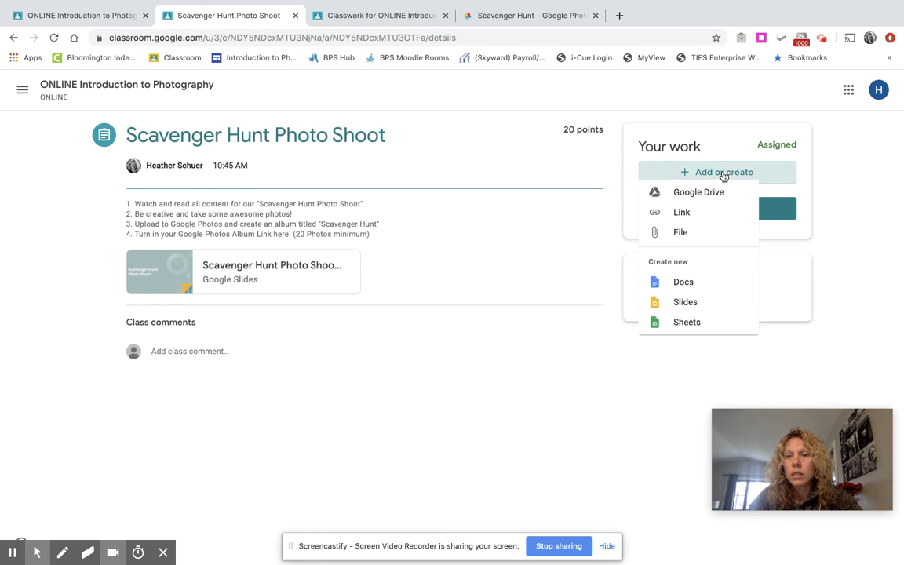
left_click(683, 219)
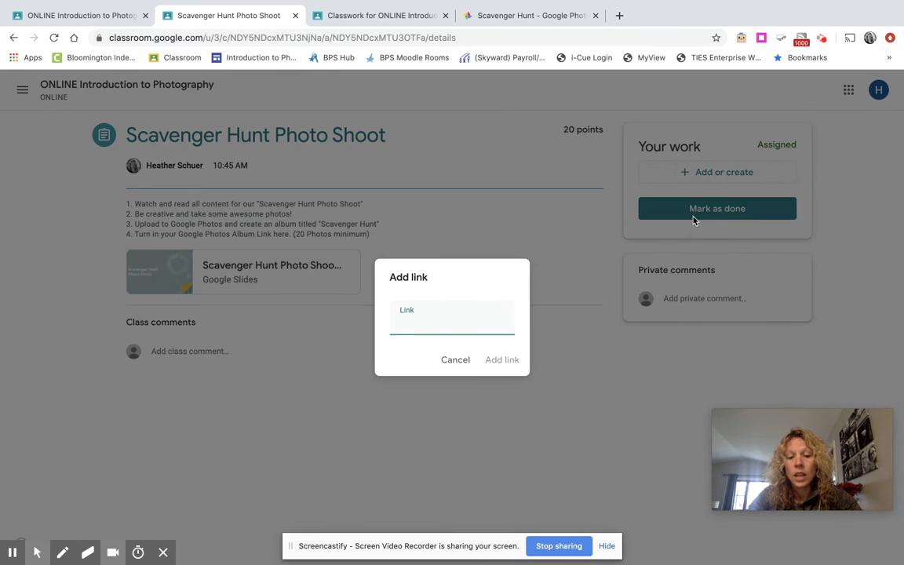
key("super+v")
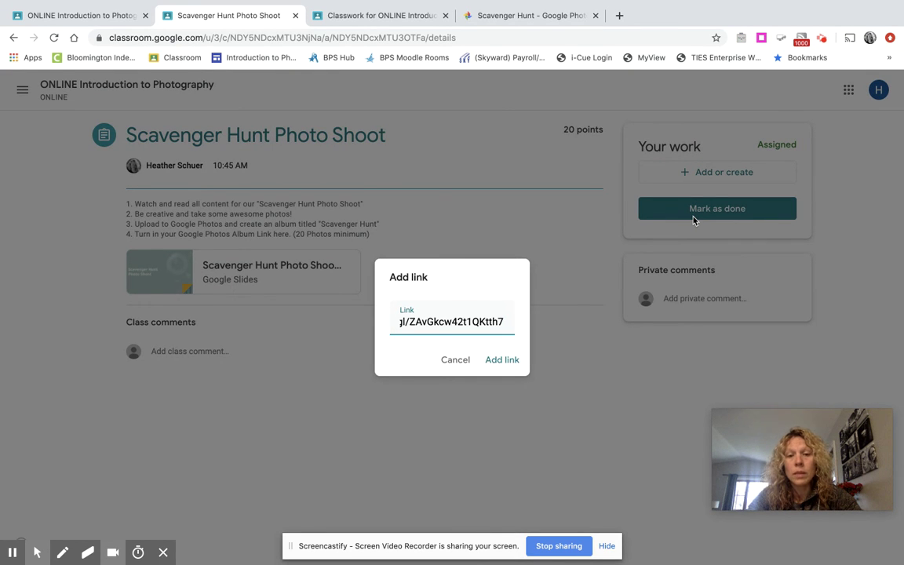
left_click(497, 363)
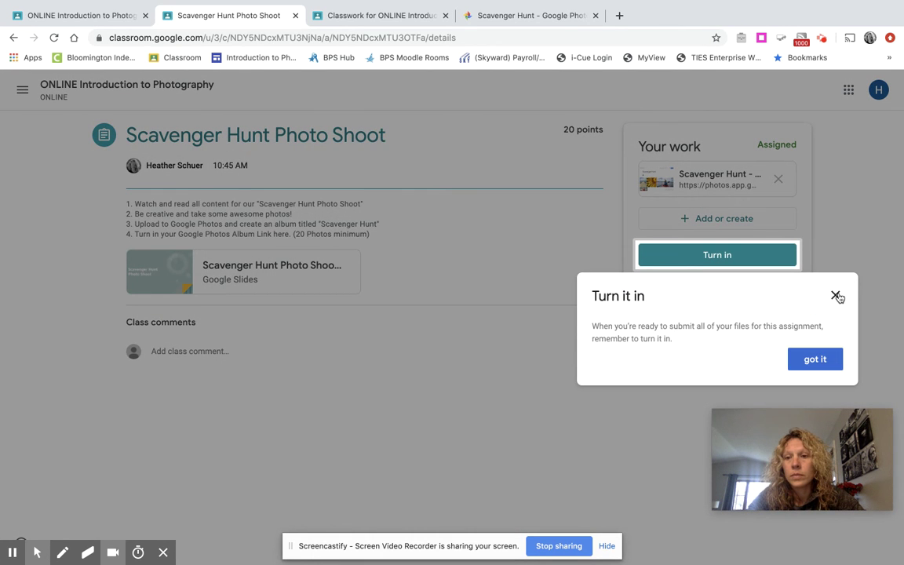
Dismiss the turn-in tip and turn in the Scavenger Hunt Photo Shoot assignment with the attached Google Photos album link.
left_click(837, 296)
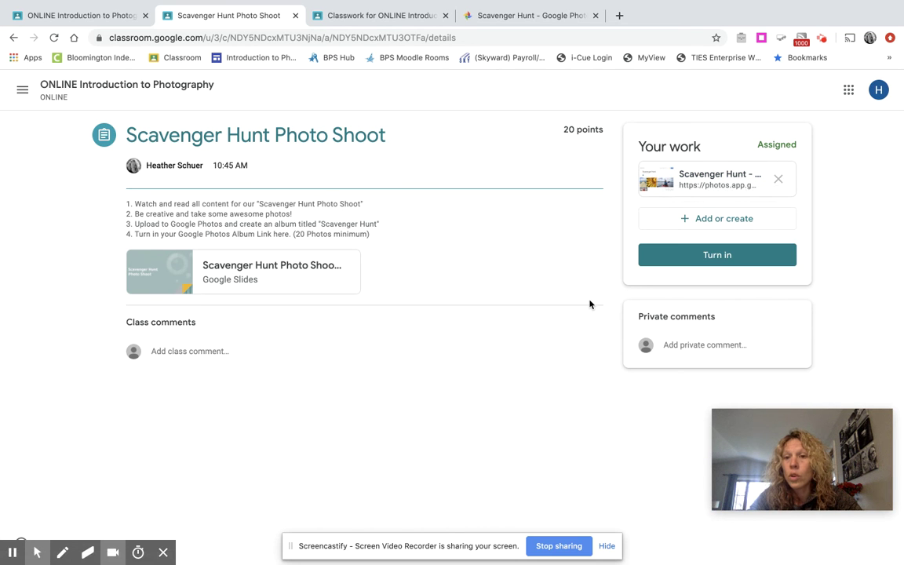
left_click(708, 259)
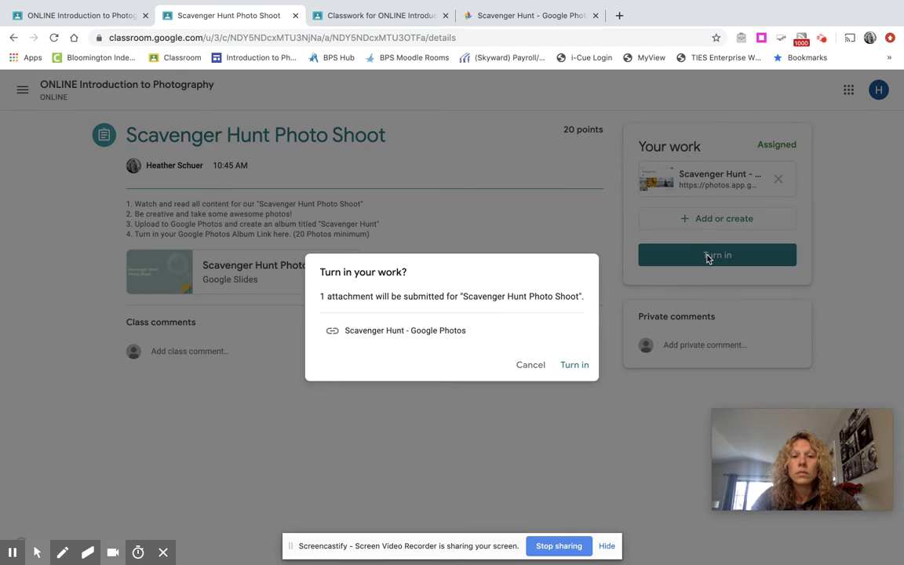
left_click(575, 365)
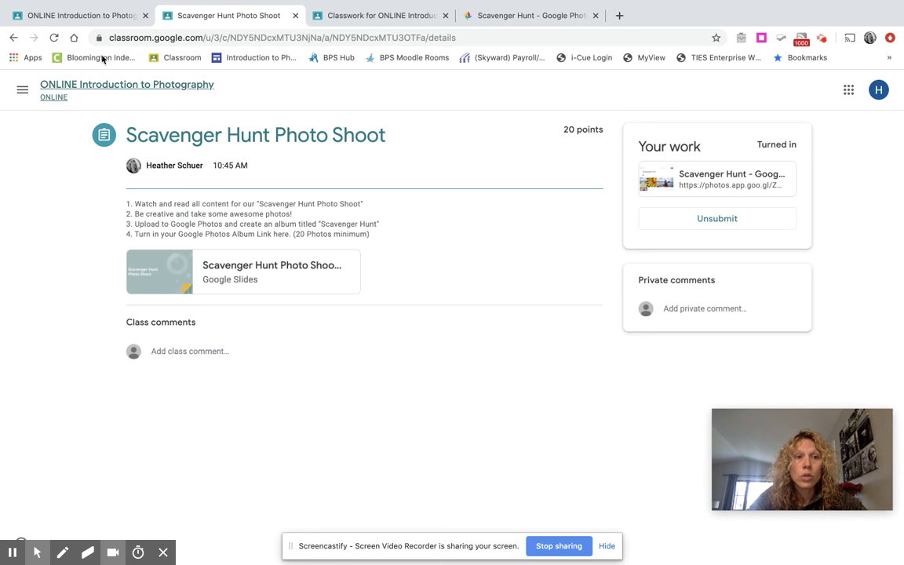
In the teacher's view of the class, open the turned-in work for Scavenger Hunt Photo Shoot and view the student's submitted album.
left_click(316, 17)
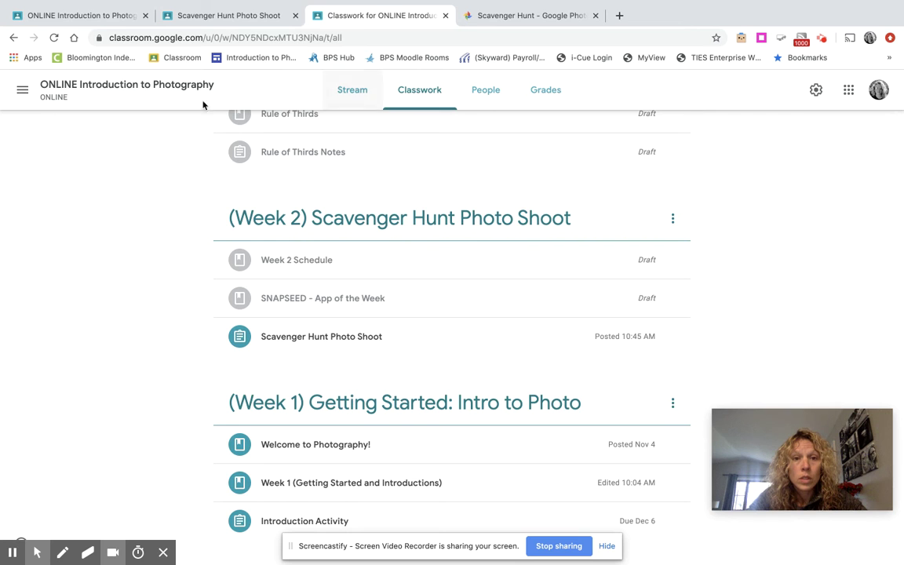
left_click(61, 88)
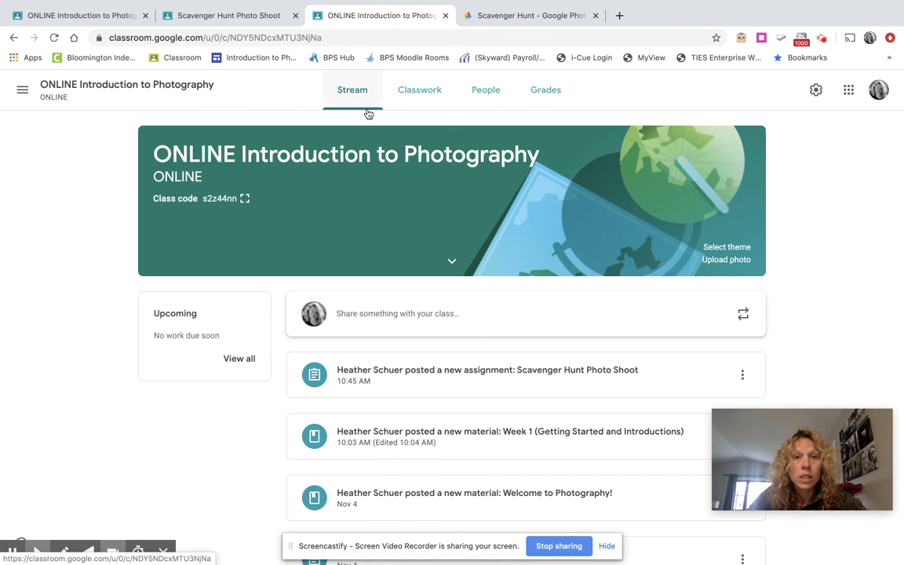
left_click(424, 92)
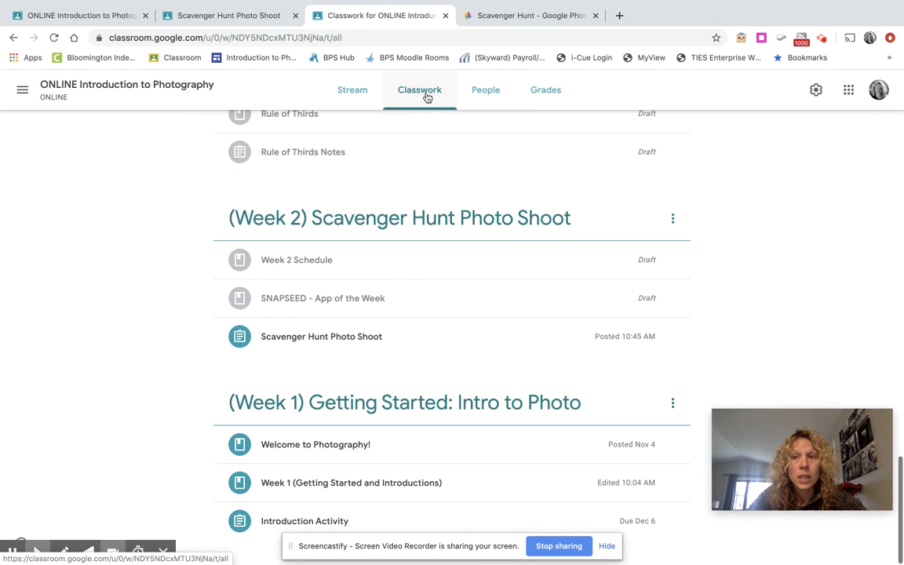
left_click(355, 341)
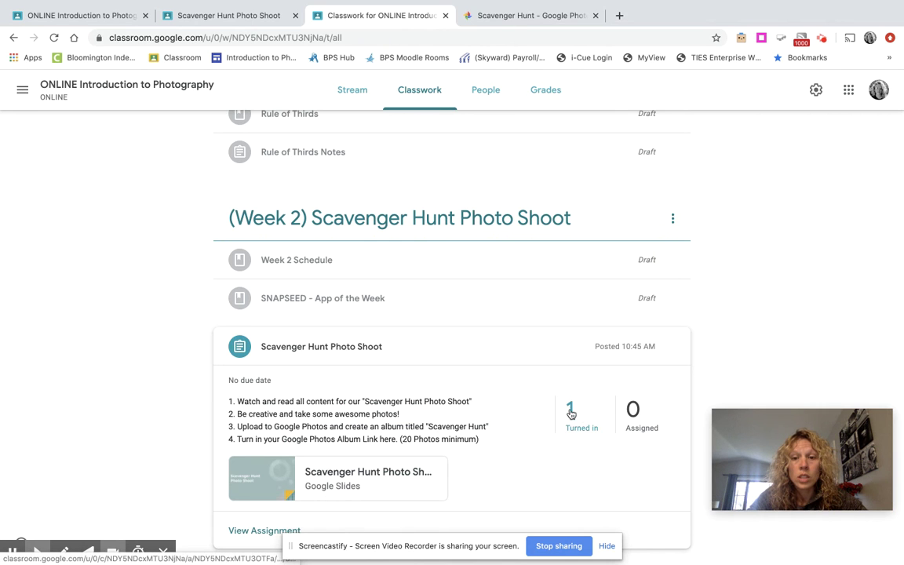
scroll(569, 408, "down", 2)
left_click(572, 303)
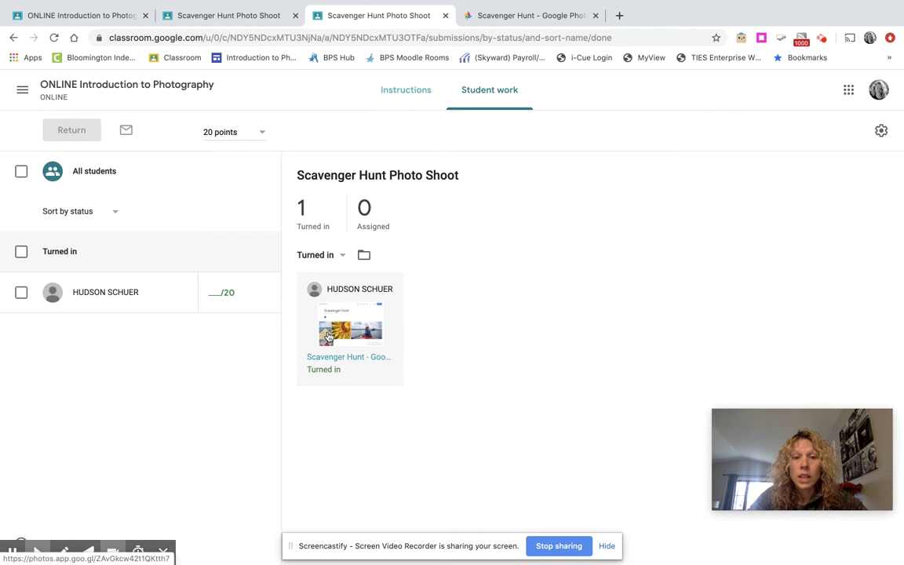
left_click_drag(329, 321, 499, 350)
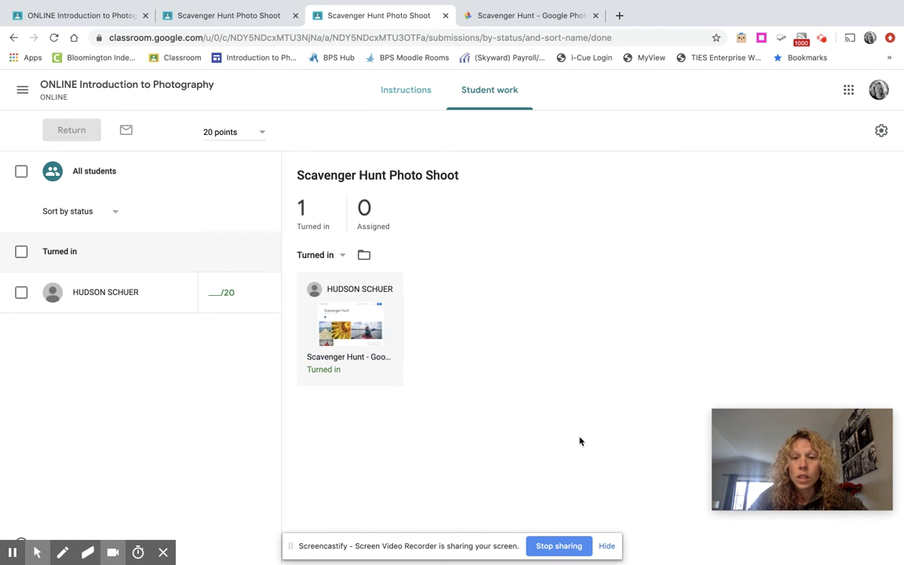
left_click(354, 336)
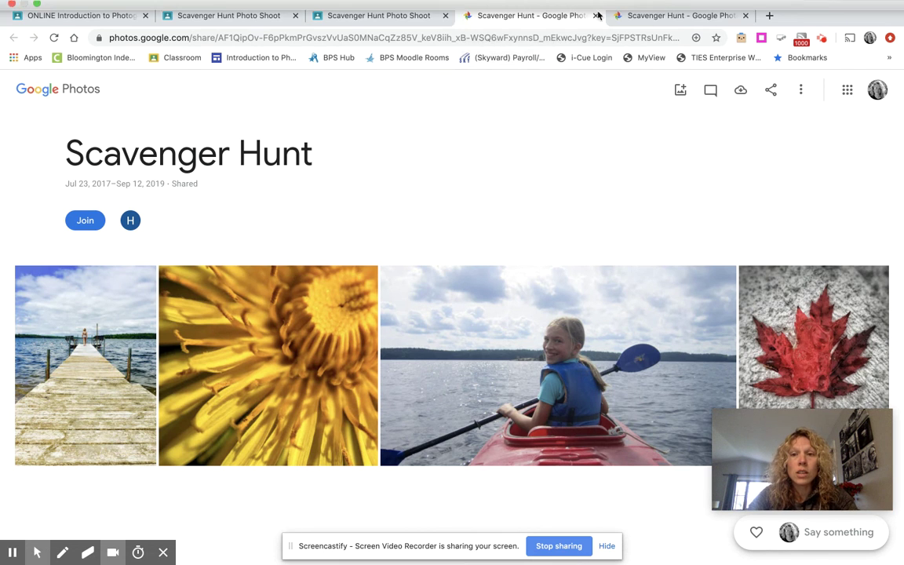
Generate the share link of the submitted Scavenger Hunt album to view it, and close the sharing dialog.
left_click(772, 91)
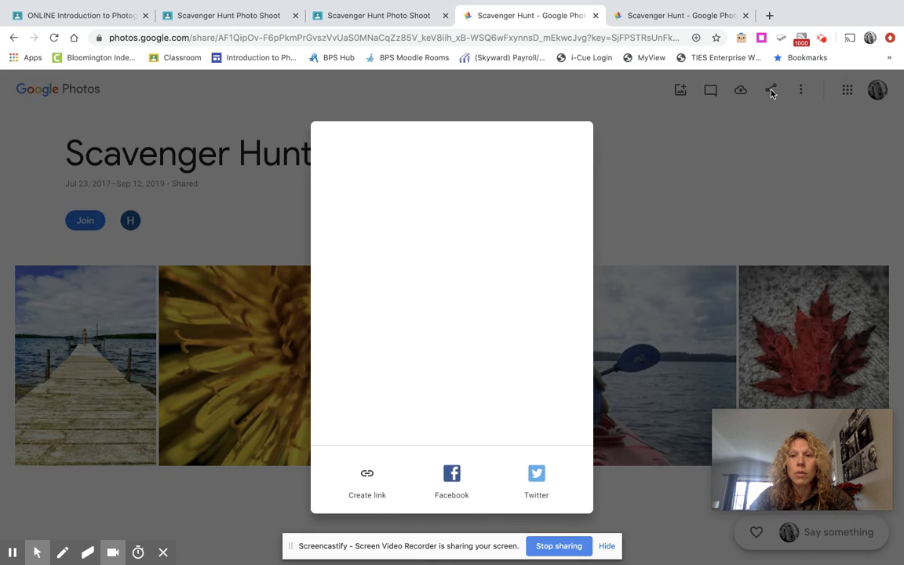
left_click(367, 475)
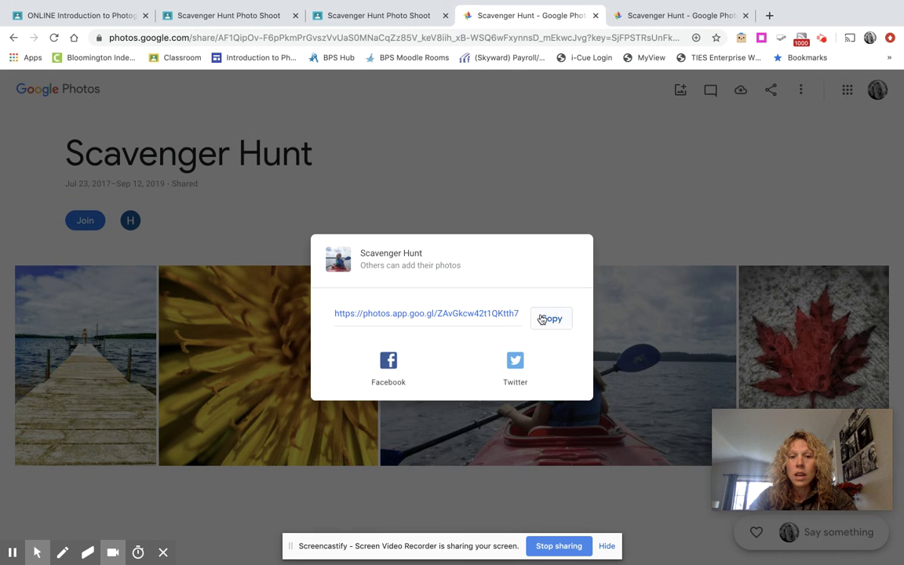
left_click(569, 141)
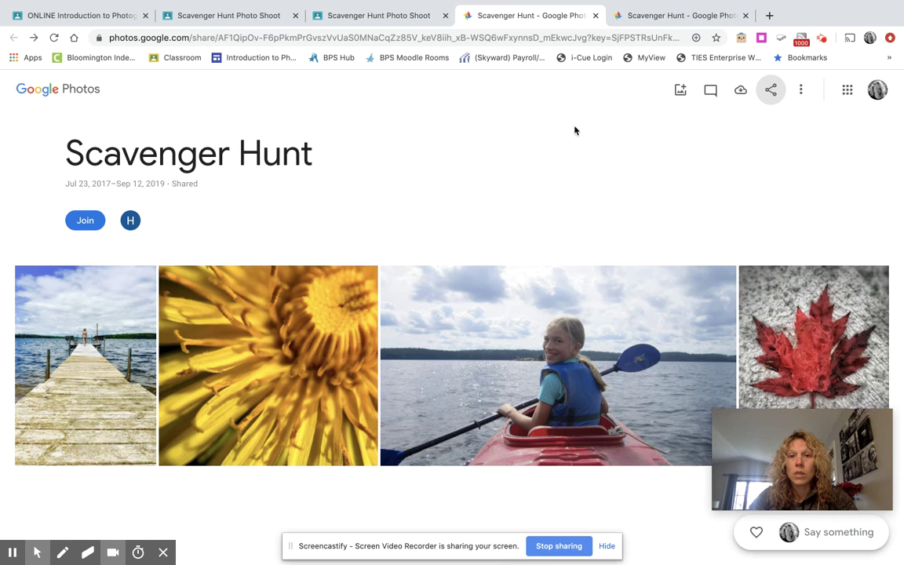